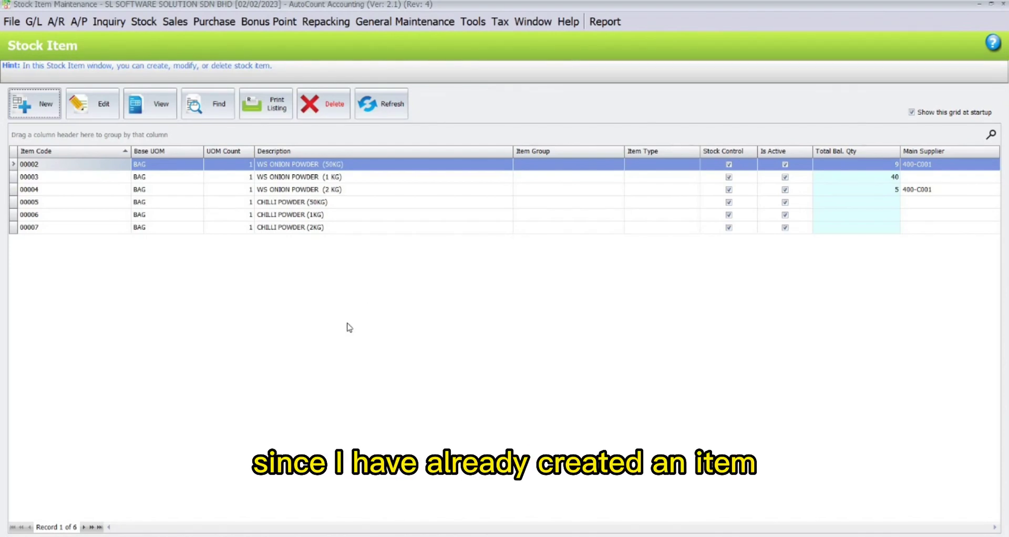
Step: Edit stock item CHILLI POWDER (1KG) to set its measurement weight to 1, and save the item
{"action": "left_click", "coordinate": [297, 215]}
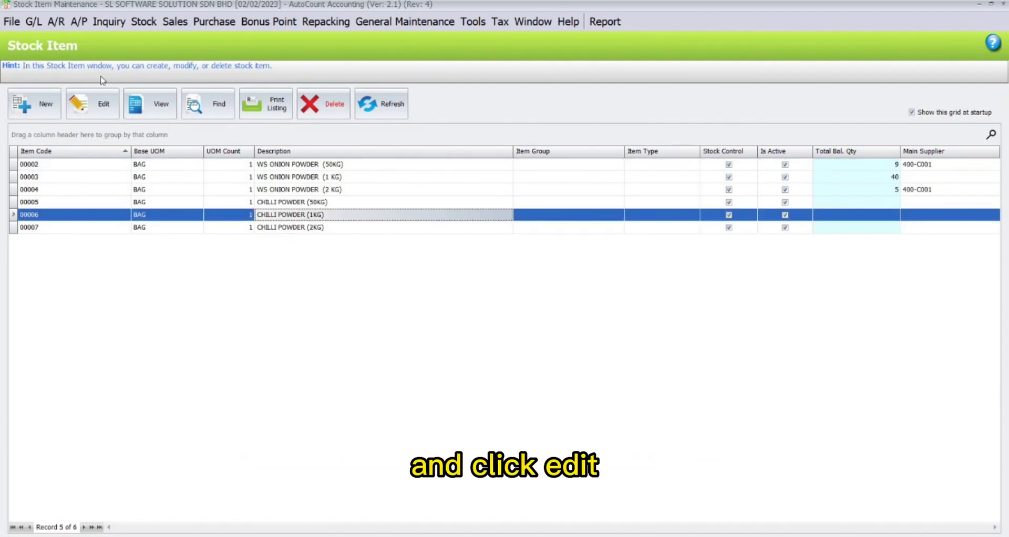
{"action": "left_click", "coordinate": [96, 100]}
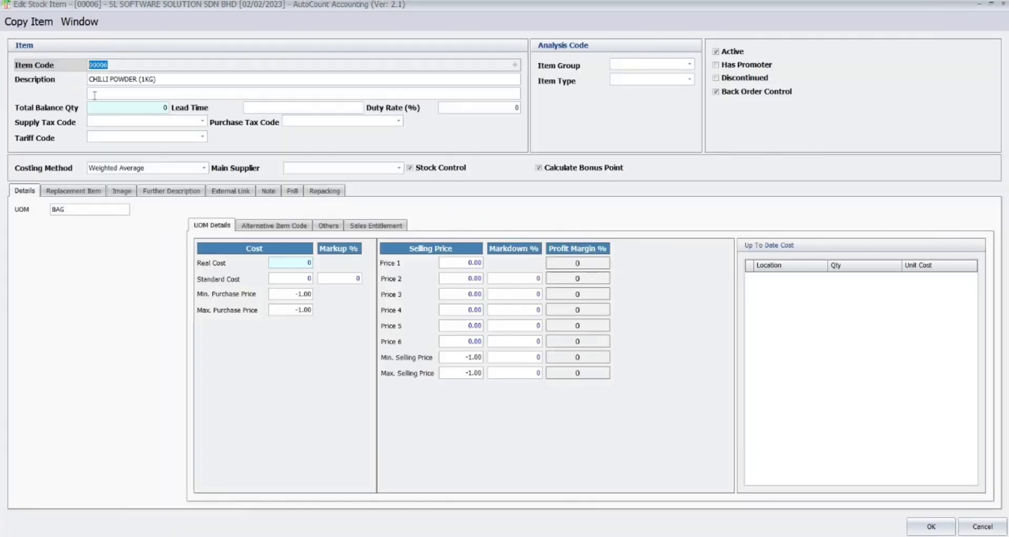
{"action": "left_click", "coordinate": [329, 227]}
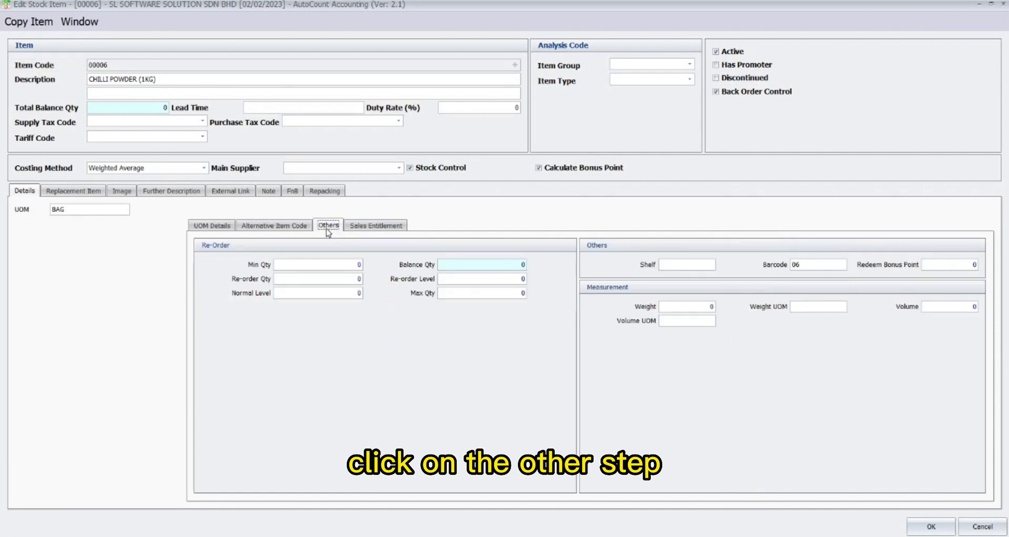
{"action": "left_click", "coordinate": [671, 309]}
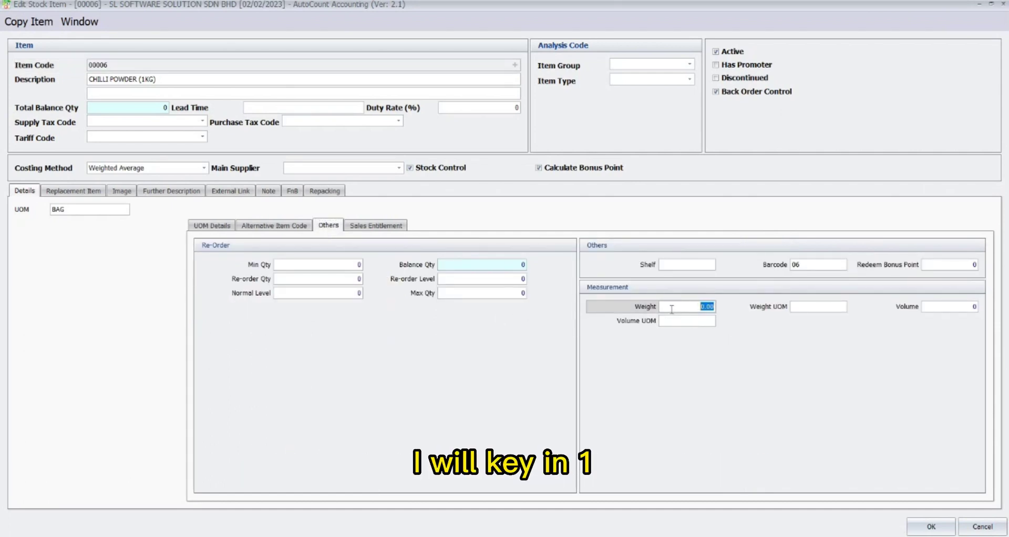
{"action": "type", "text": "1"}
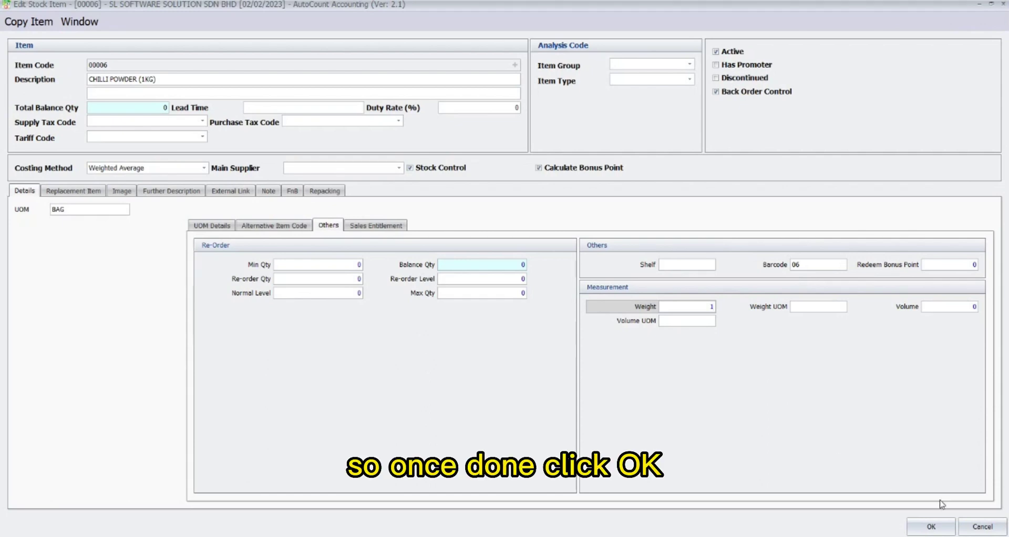
{"action": "left_click", "coordinate": [943, 526]}
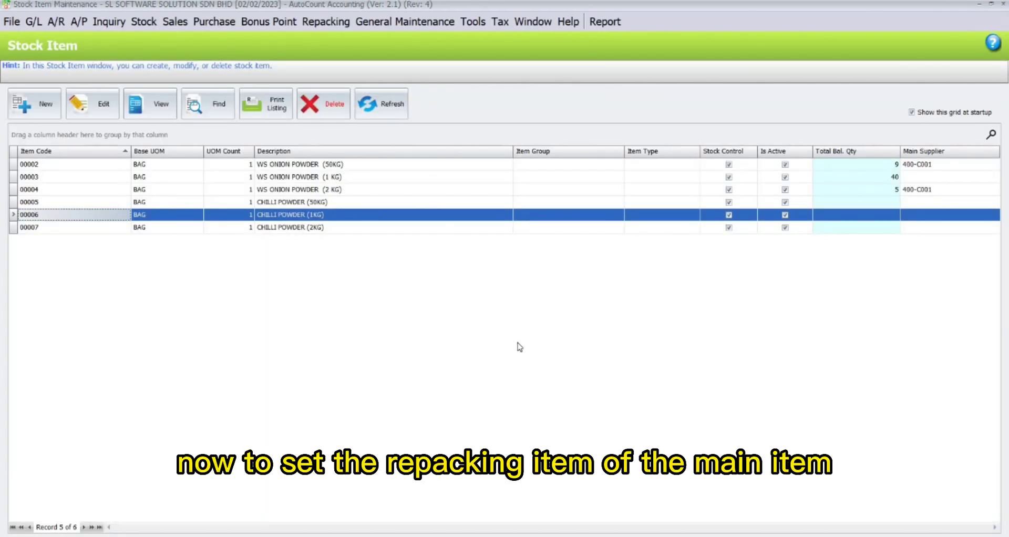
Step: Open stock item CHILLI POWDER (50KG) for editing and add items 00006 and 00007 as its repacking items
{"action": "left_click", "coordinate": [377, 204]}
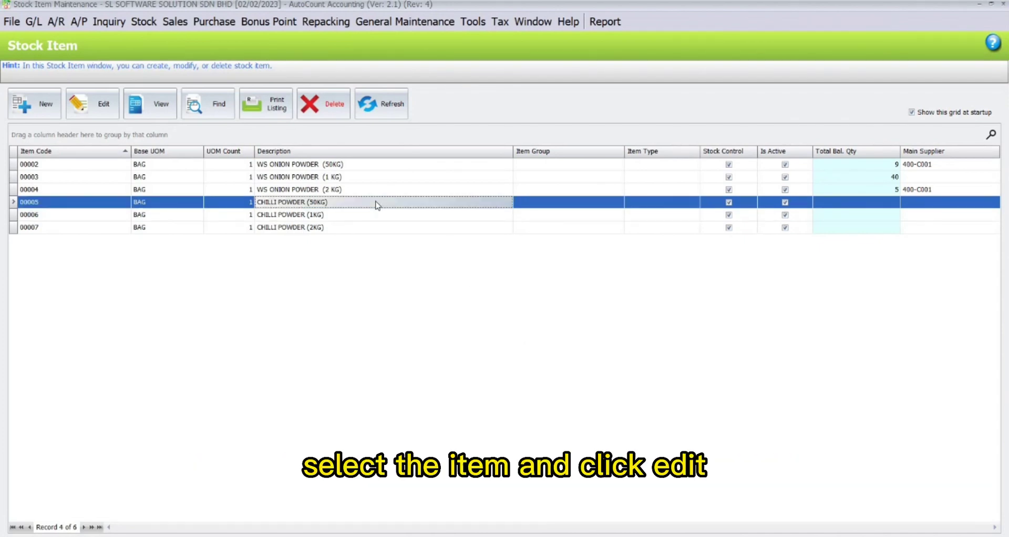
{"action": "left_click", "coordinate": [119, 116]}
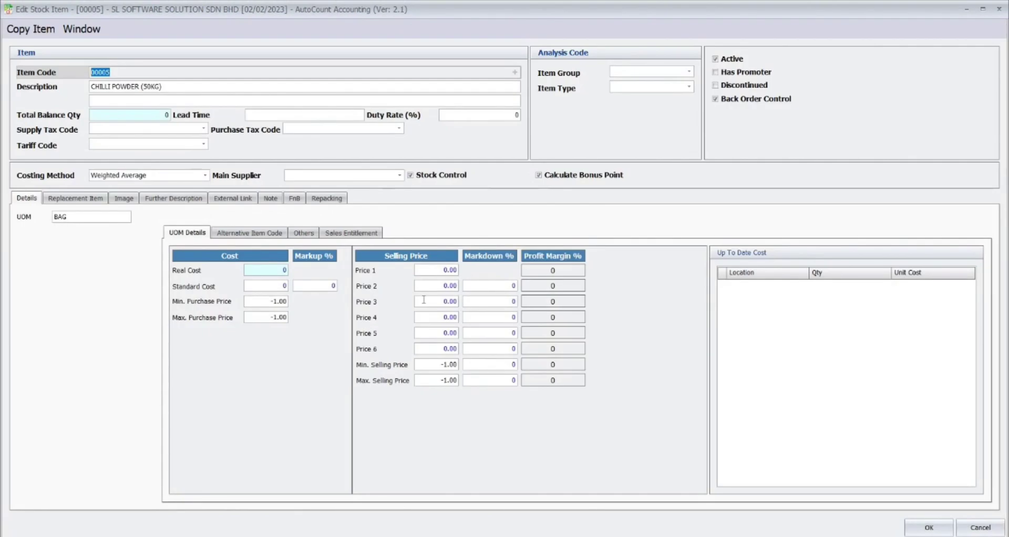
{"action": "left_click", "coordinate": [328, 200]}
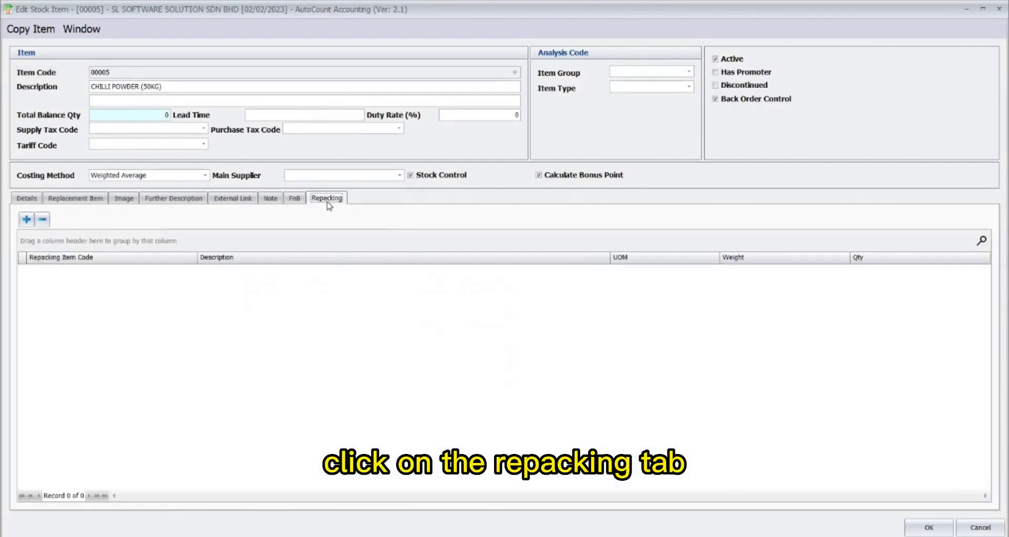
{"action": "left_click", "coordinate": [26, 220]}
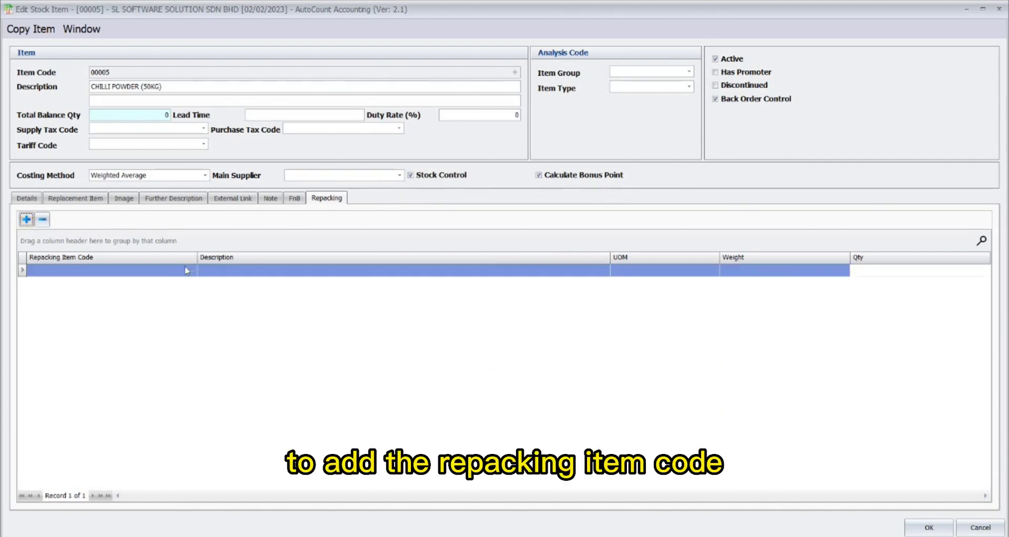
{"action": "left_click", "coordinate": [191, 270]}
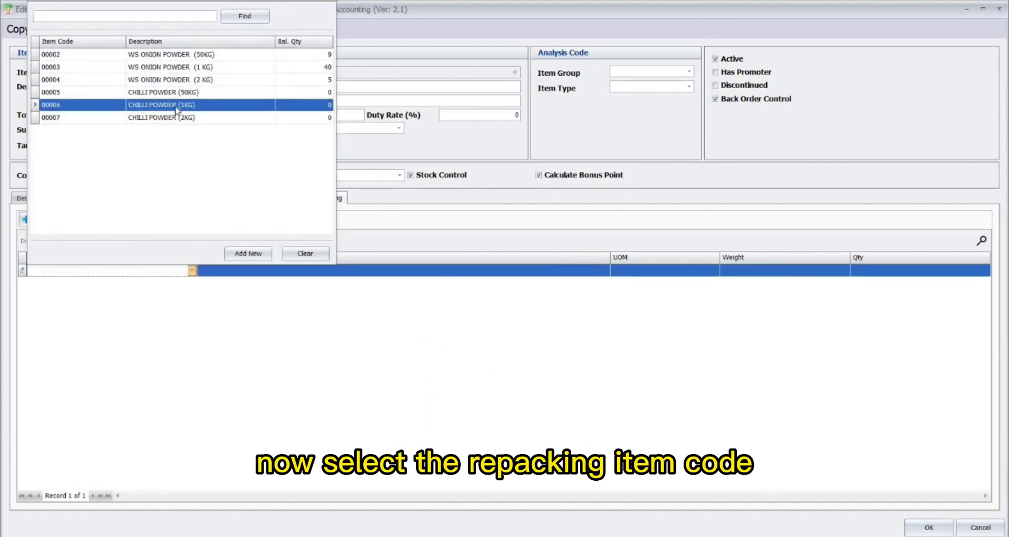
{"action": "left_click", "coordinate": [176, 109]}
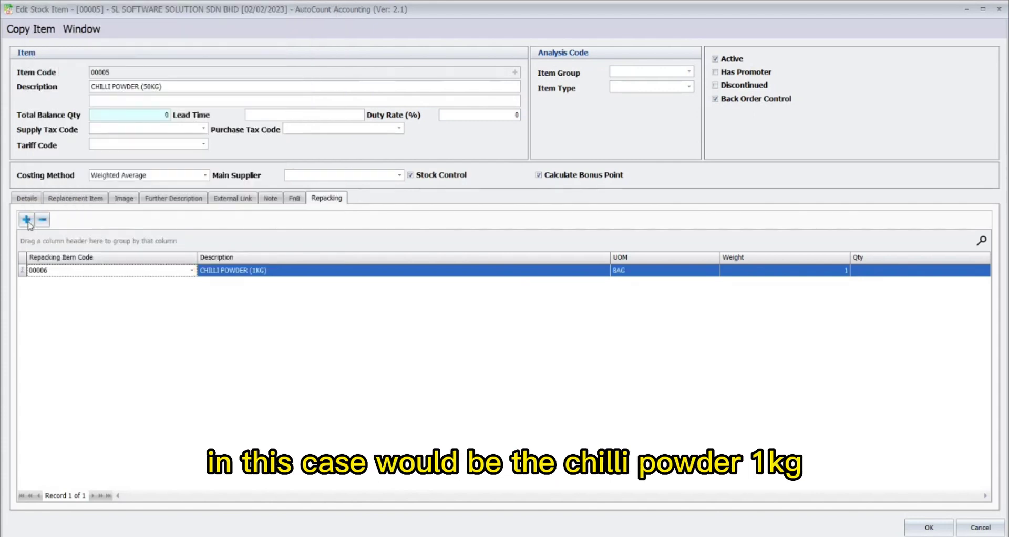
{"action": "left_click", "coordinate": [192, 283]}
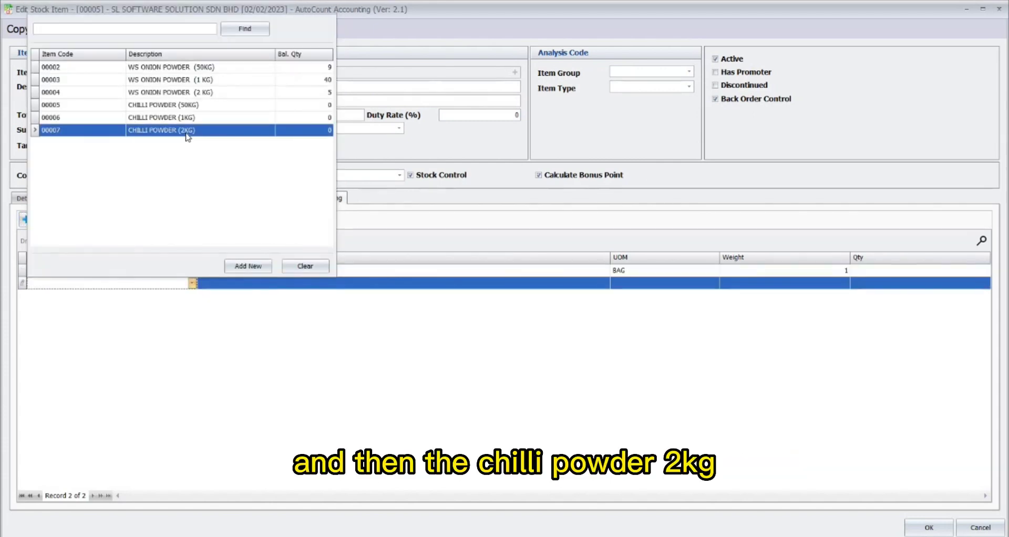
{"action": "left_click", "coordinate": [188, 130]}
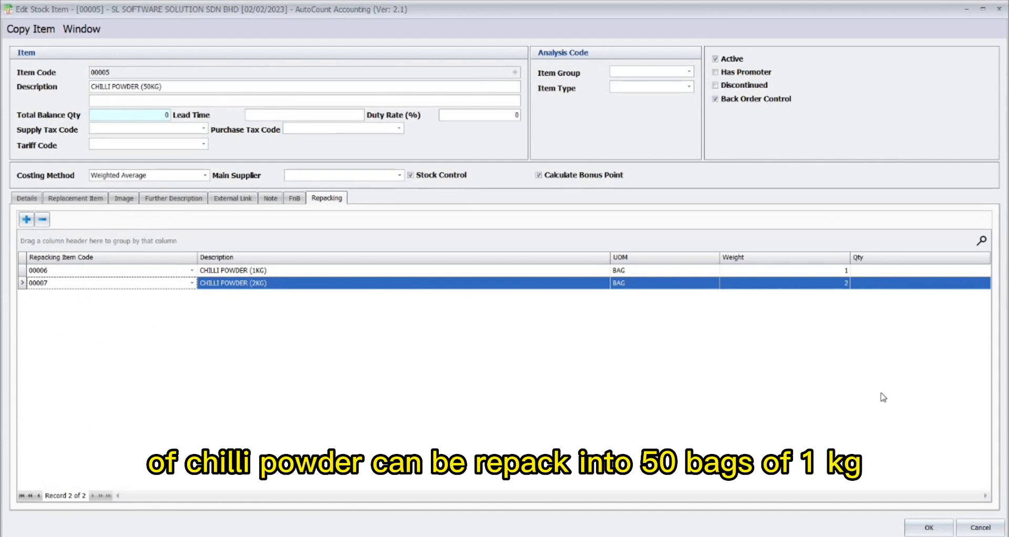
Step: Set the repacking quantity to 50 for the 1KG chilli powder and 25 for the 2KG one, and save the item
{"action": "left_click", "coordinate": [935, 271]}
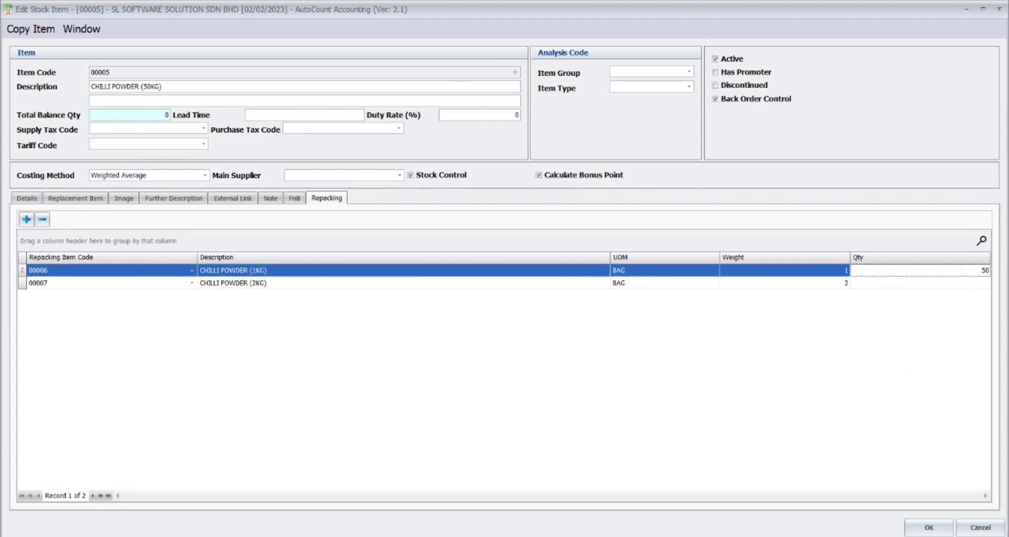
{"action": "type", "text": "50"}
{"action": "key", "text": "Down"}
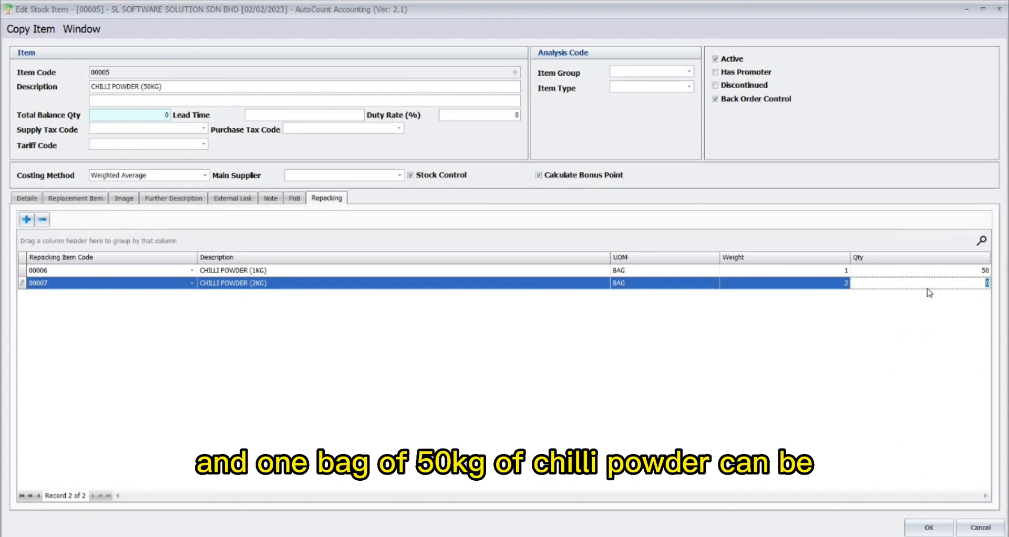
{"action": "type", "text": "25"}
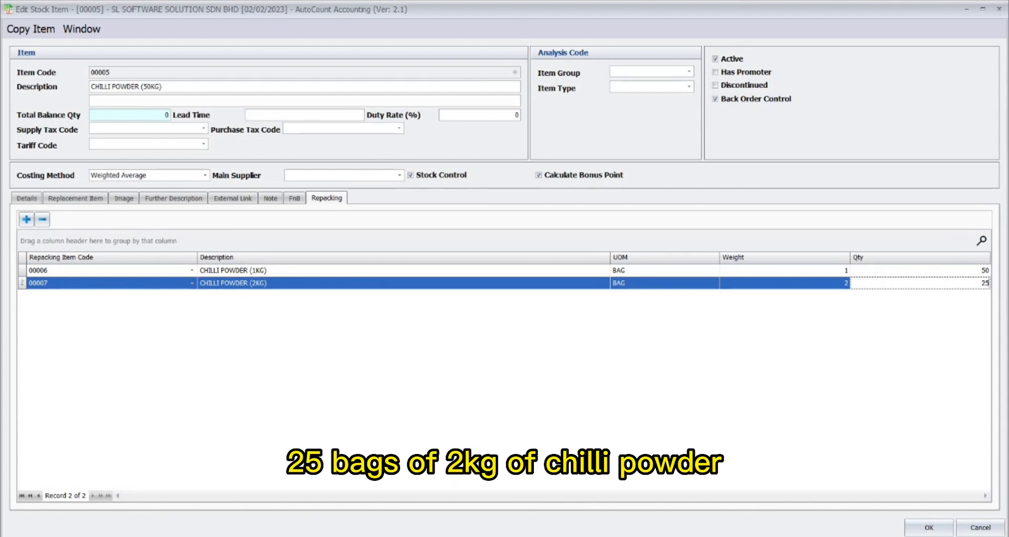
{"action": "key", "text": "Return"}
{"action": "left_click", "coordinate": [929, 528]}
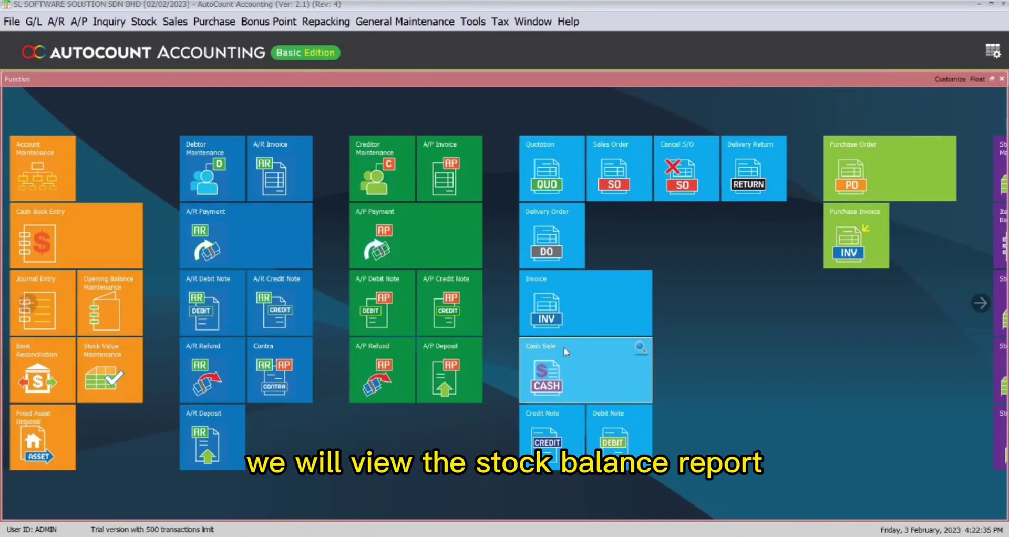
Step: Run the Stock Balance Report inquiry for the preselected stock items dated 03/02/2023, and close the report window
{"action": "left_click", "coordinate": [143, 21]}
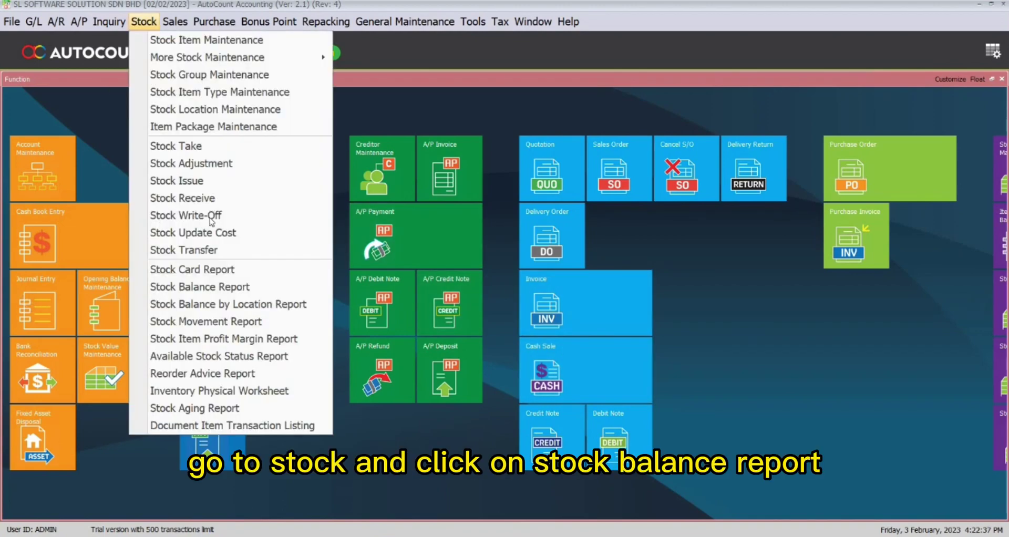
{"action": "left_click", "coordinate": [200, 286]}
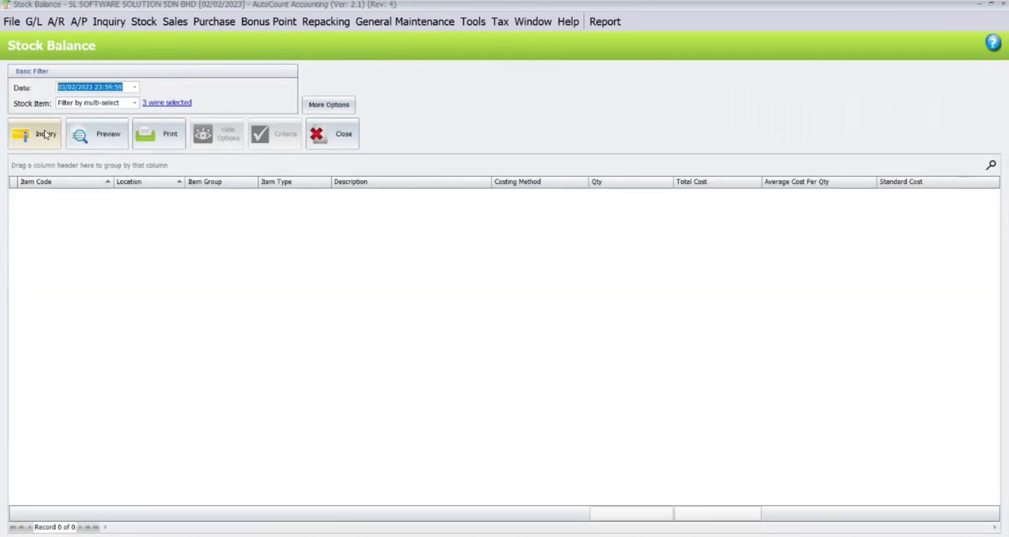
{"action": "left_click", "coordinate": [46, 135]}
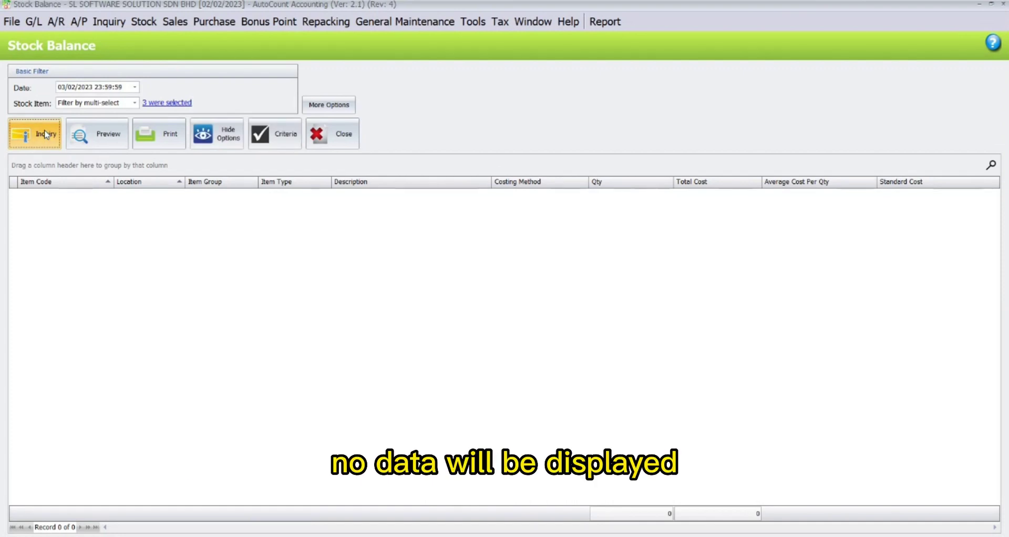
{"action": "left_click", "coordinate": [981, 6]}
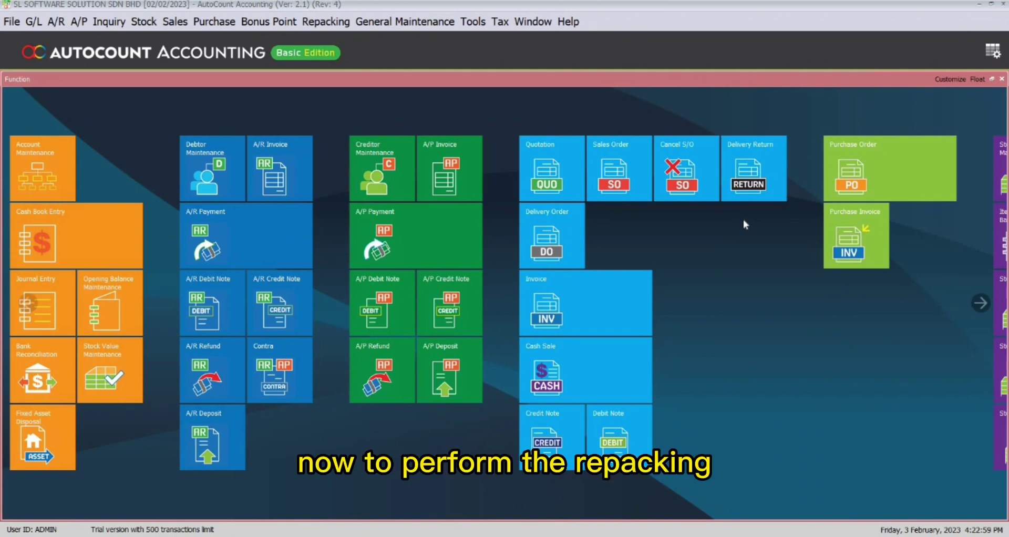
Step: Start a repacking entry for main item 00005 and set the CHILLI POWDER (1KG) quantity to 20
{"action": "left_click", "coordinate": [328, 22]}
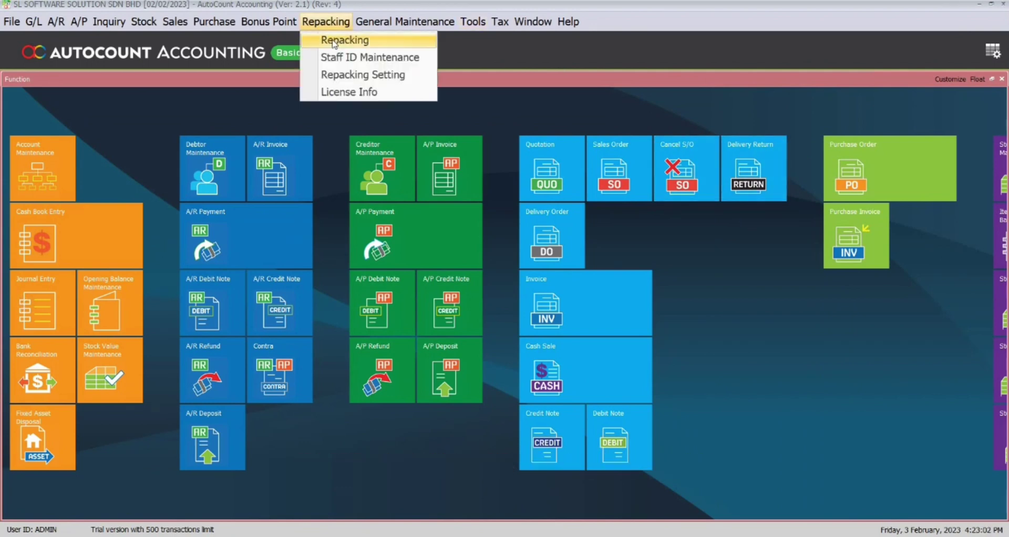
{"action": "left_click", "coordinate": [333, 41]}
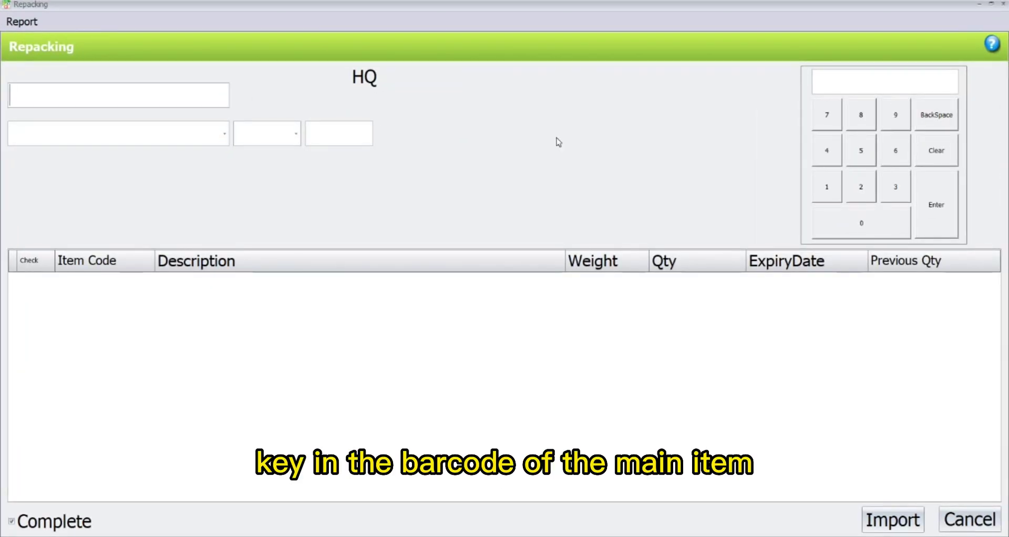
{"action": "type", "text": "00005"}
{"action": "key", "text": "Return"}
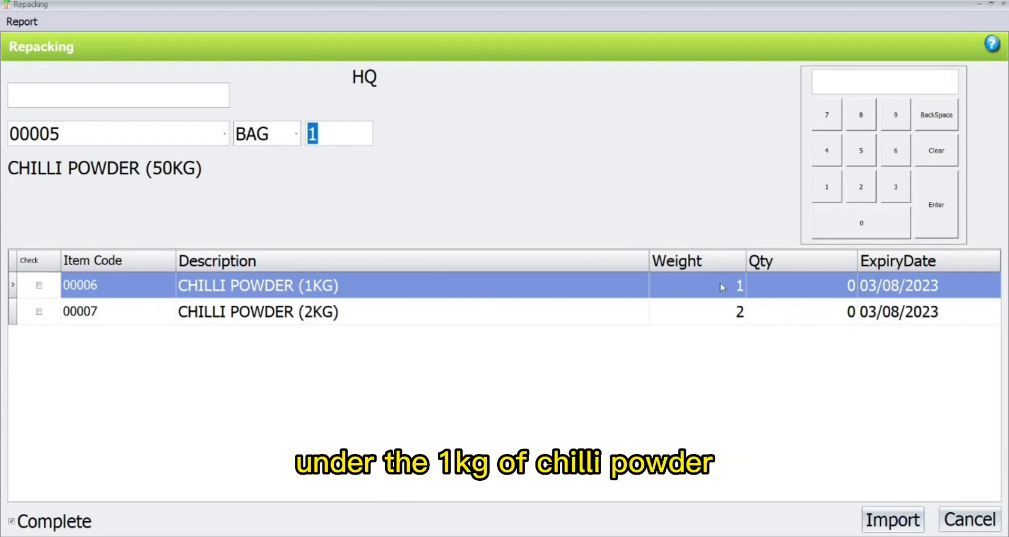
{"action": "left_click", "coordinate": [839, 292]}
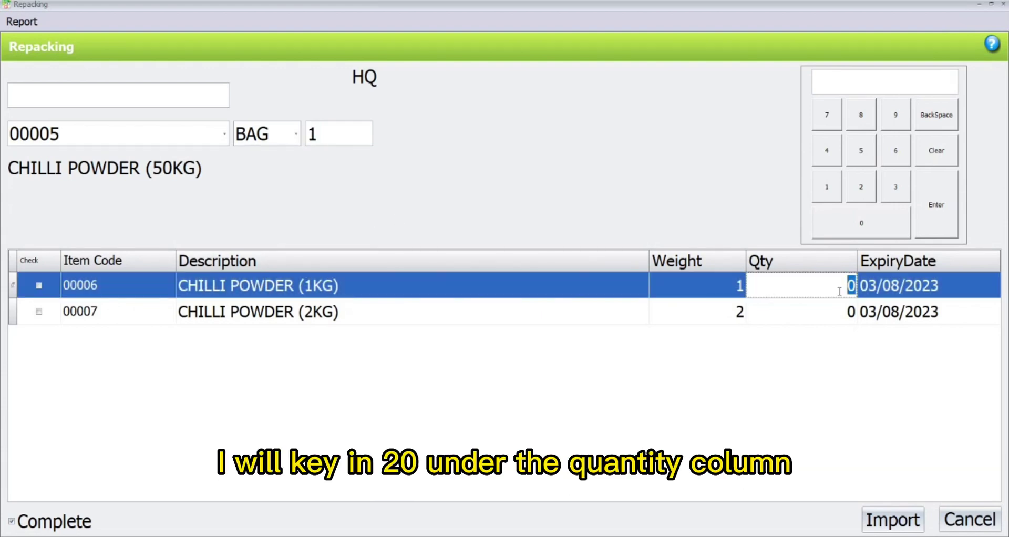
{"action": "type", "text": "20"}
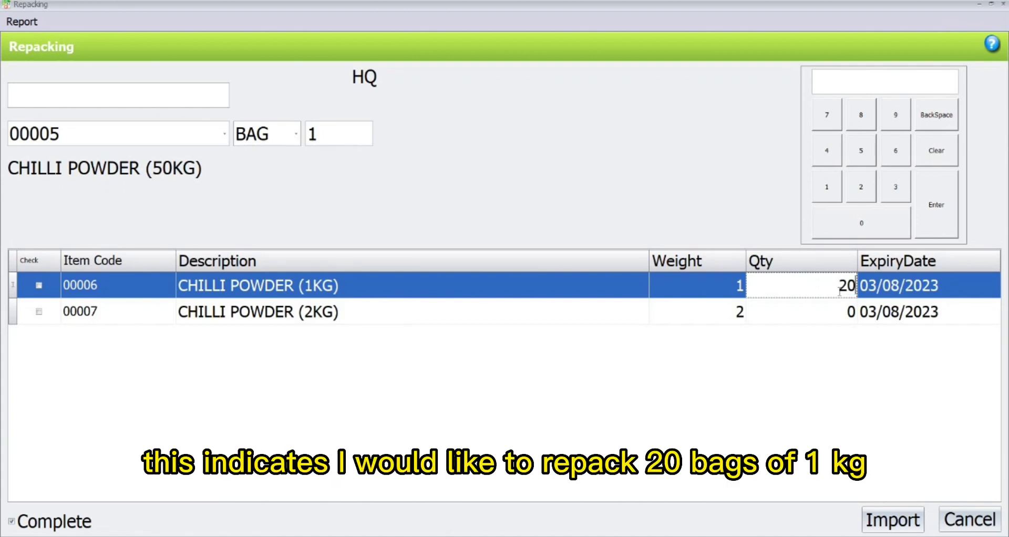
Step: Mark the repacking as not complete and import it, accepting the quantity mismatch with the main item
{"action": "left_click", "coordinate": [84, 521]}
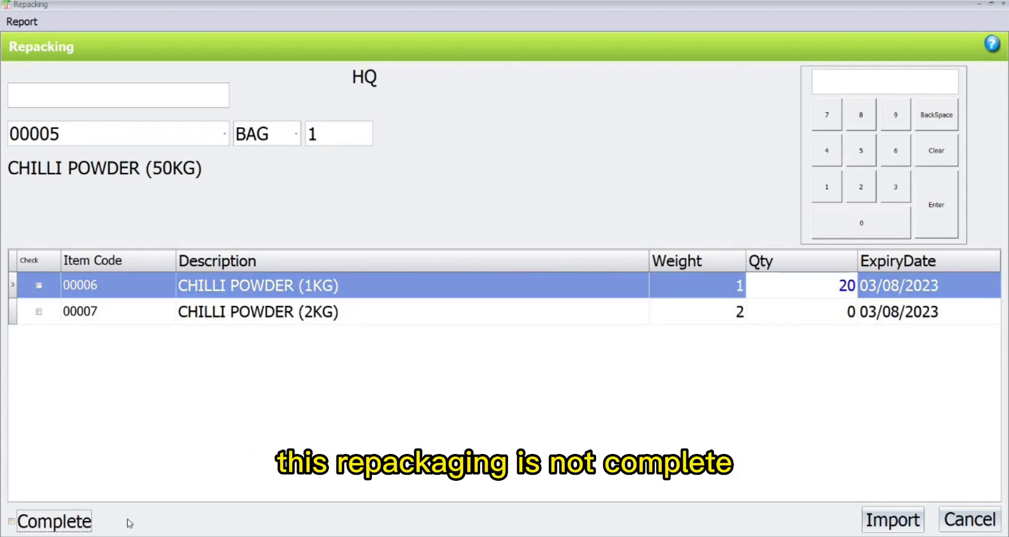
{"action": "left_click", "coordinate": [892, 520]}
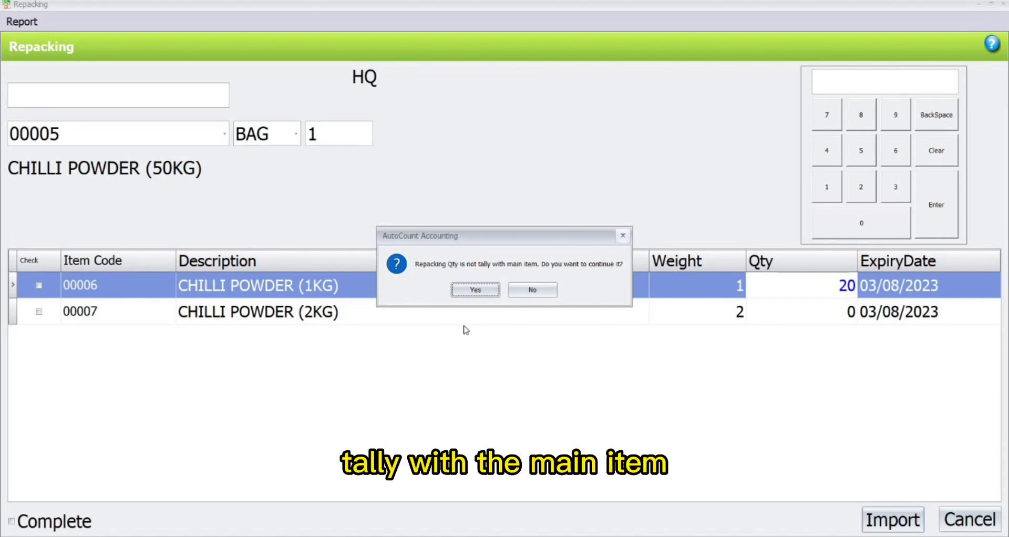
{"action": "left_click", "coordinate": [473, 292]}
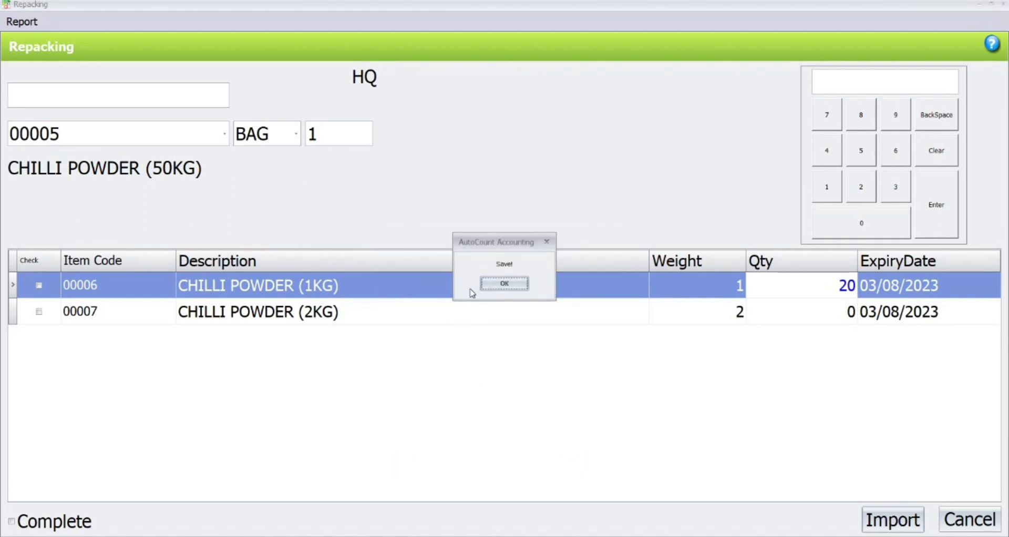
{"action": "left_click", "coordinate": [504, 284]}
Step: Check the chilli powder quantities in the Stock Balance Report after the partial repacking, and close the report
{"action": "mouse_move", "coordinate": [404, 523]}
{"action": "left_click", "coordinate": [195, 488]}
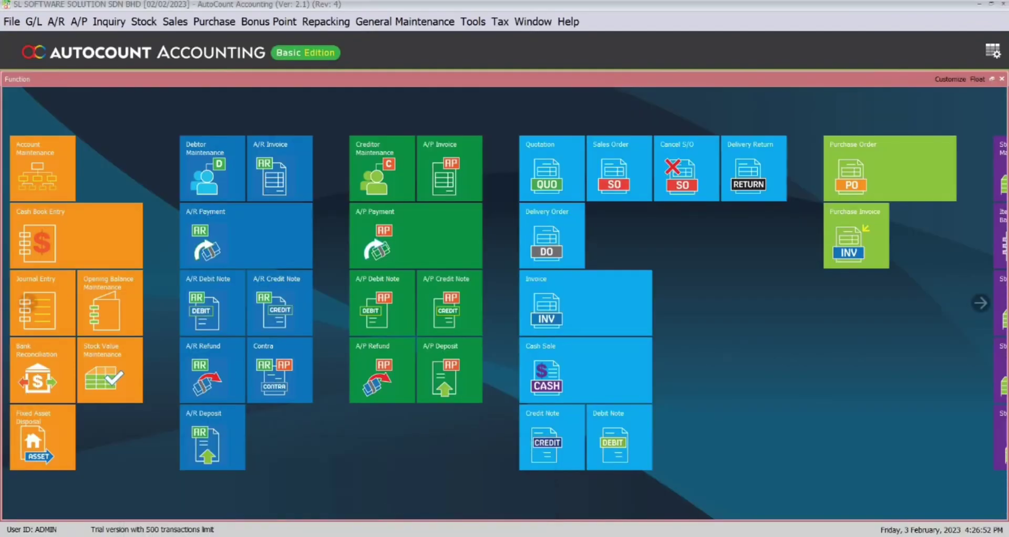
{"action": "left_click", "coordinate": [144, 22]}
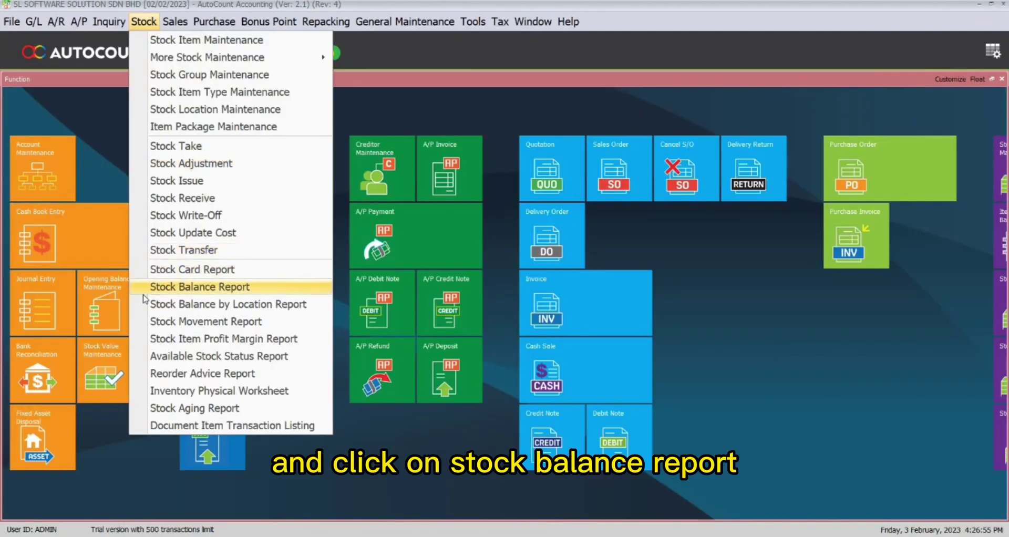
{"action": "left_click", "coordinate": [145, 290]}
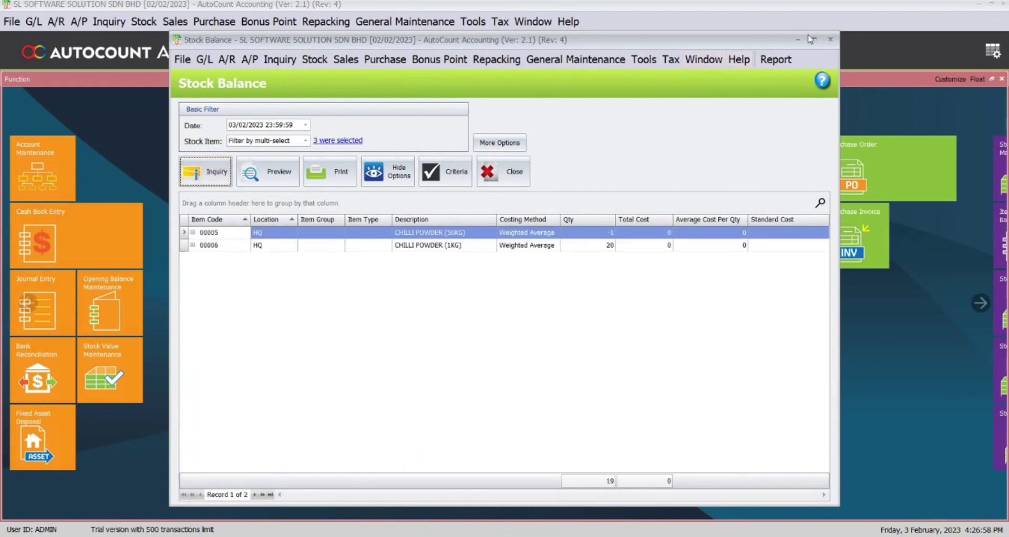
{"action": "left_click", "coordinate": [812, 40]}
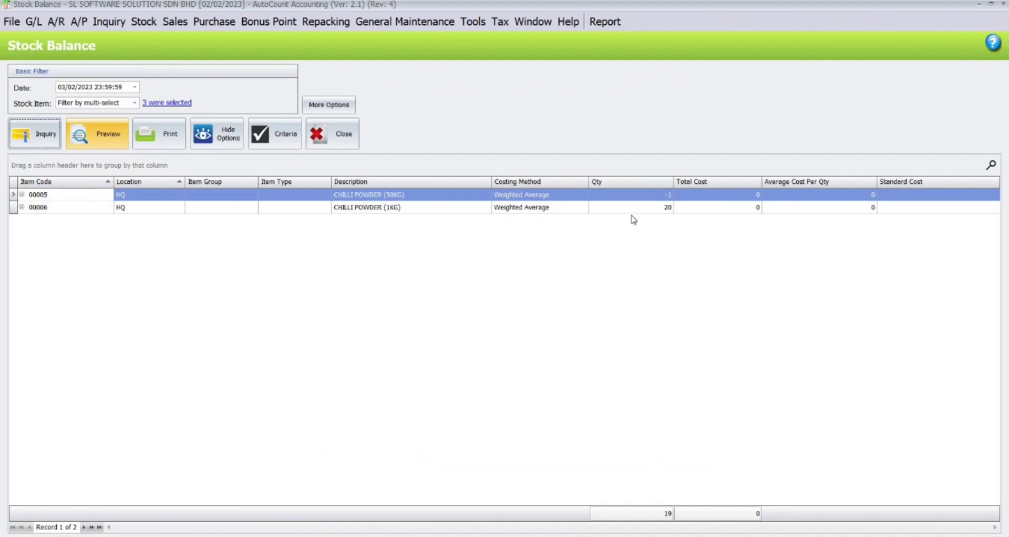
{"action": "left_click", "coordinate": [1003, 4]}
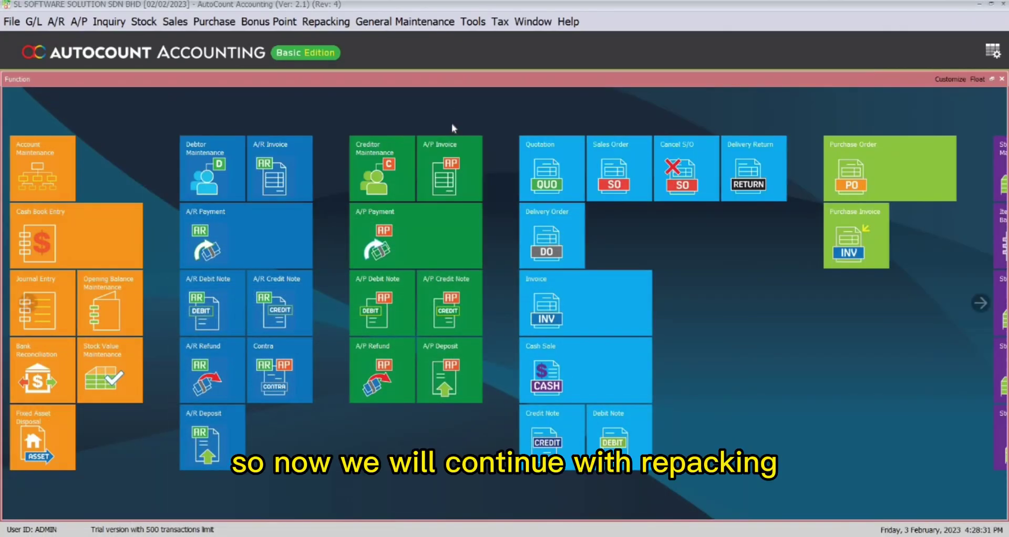
Step: Start a repacking entry for main item 00005, CHILLI POWDER (50KG), and open its incomplete packing in a maximized window
{"action": "left_click", "coordinate": [326, 22]}
{"action": "left_click", "coordinate": [339, 39]}
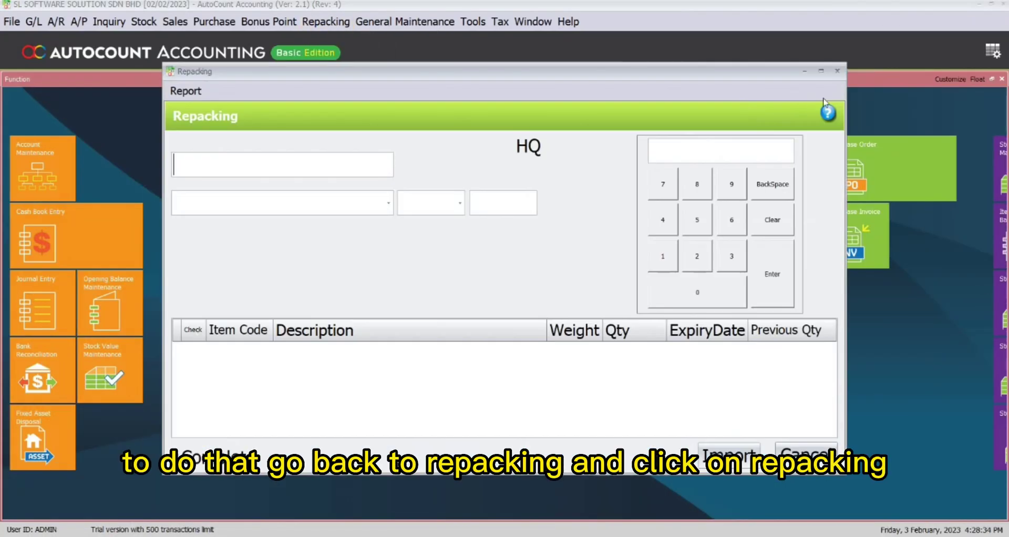
{"action": "left_click", "coordinate": [821, 70]}
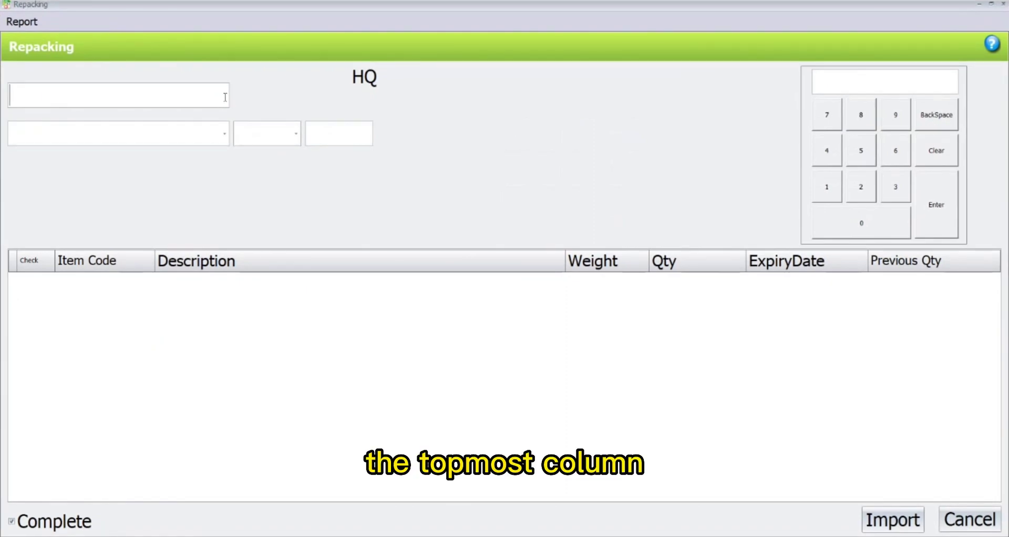
{"action": "type", "text": "0"}
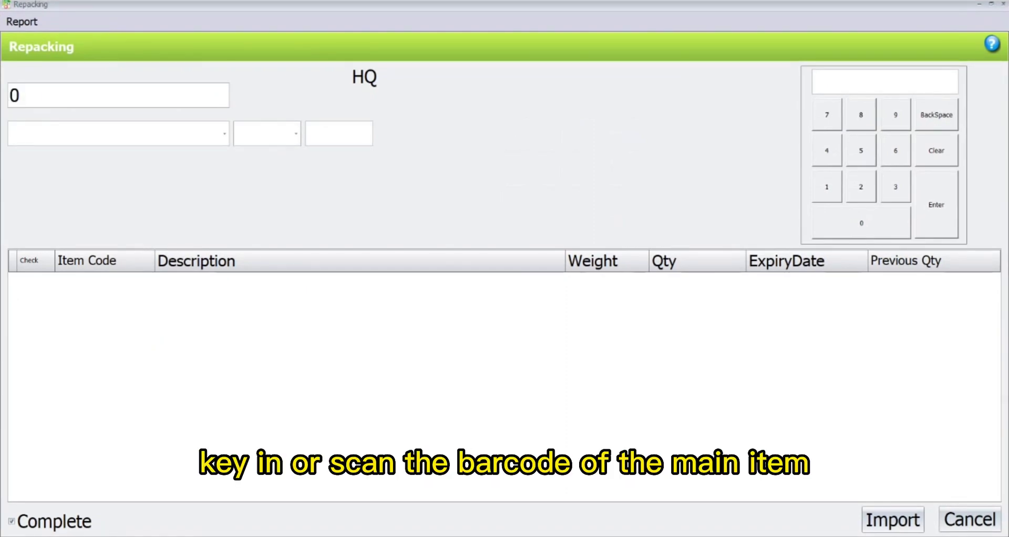
{"action": "type", "text": "4"}
{"action": "key", "text": "Return"}
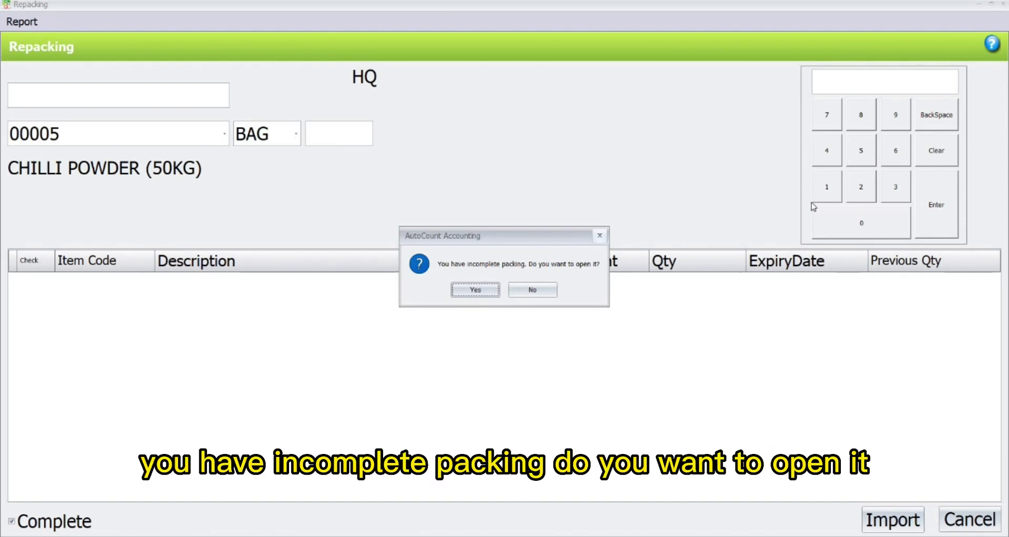
{"action": "left_click", "coordinate": [463, 294]}
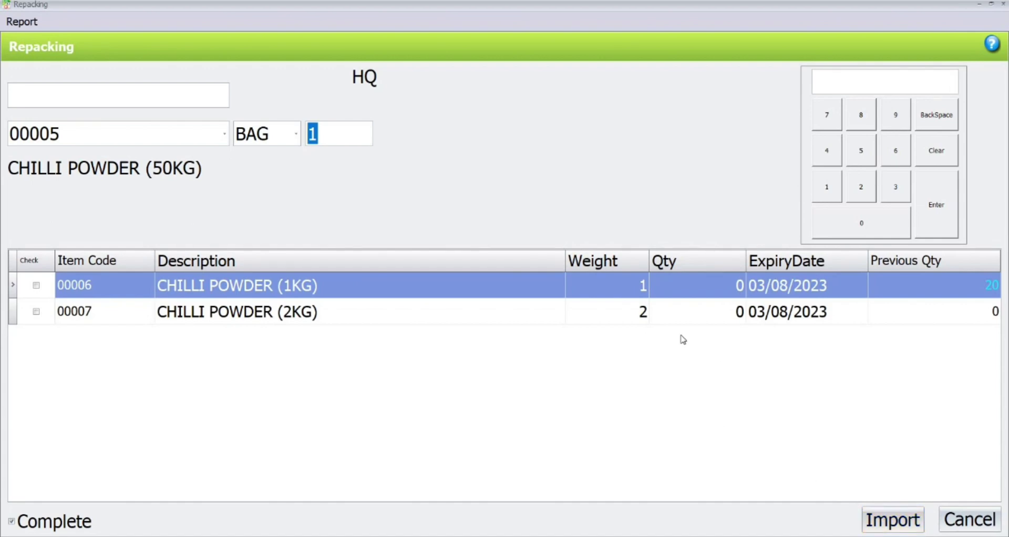
Step: Set the CHILLI POWDER (2KG) quantity to 15, import the repacking as complete without printing, and put the repacking window away
{"action": "left_click", "coordinate": [700, 312]}
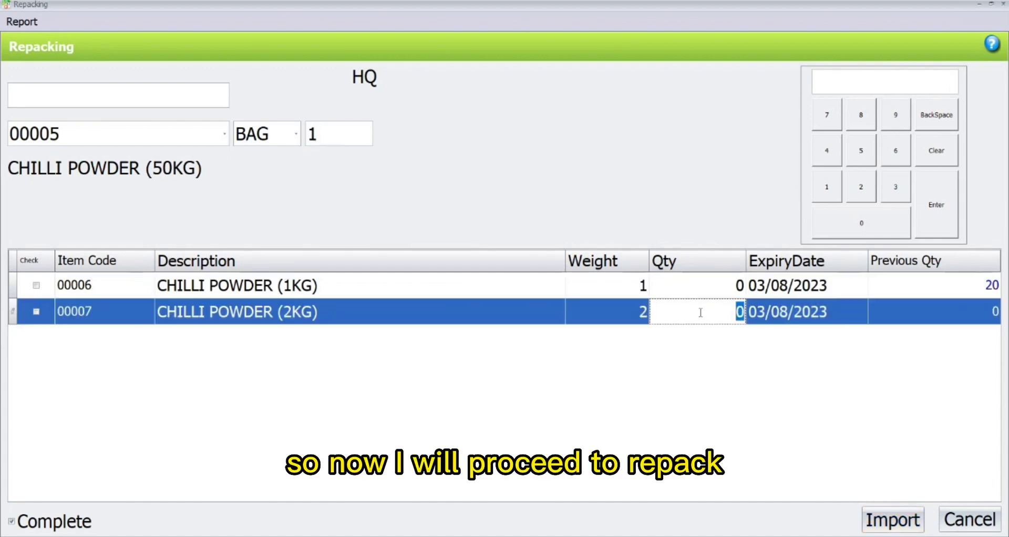
{"action": "type", "text": "15"}
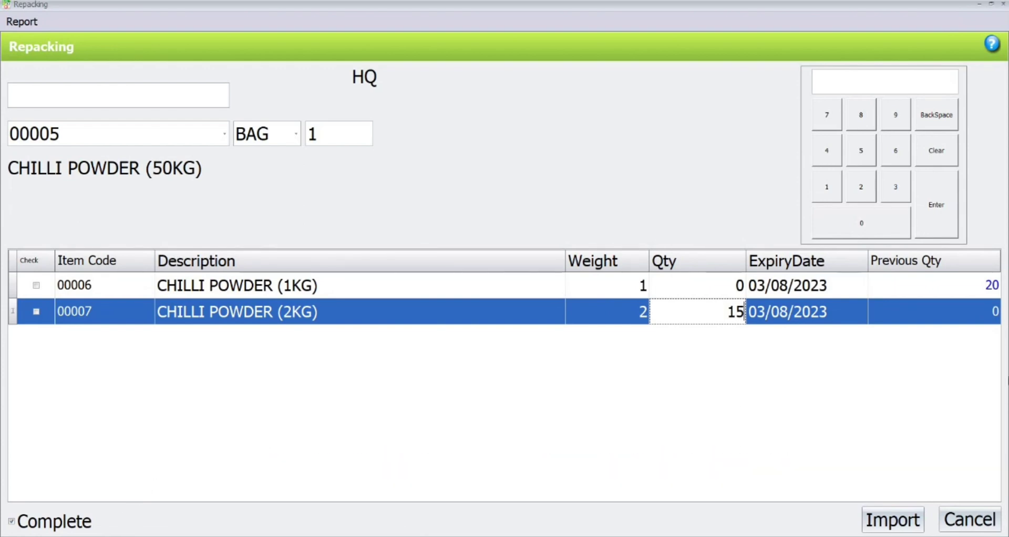
{"action": "left_click", "coordinate": [891, 523]}
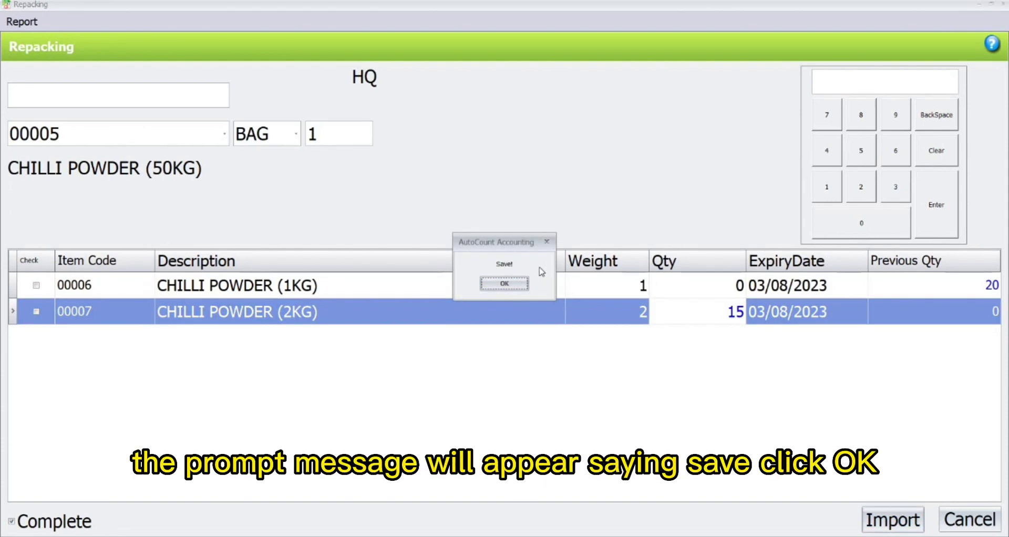
{"action": "left_click", "coordinate": [519, 287]}
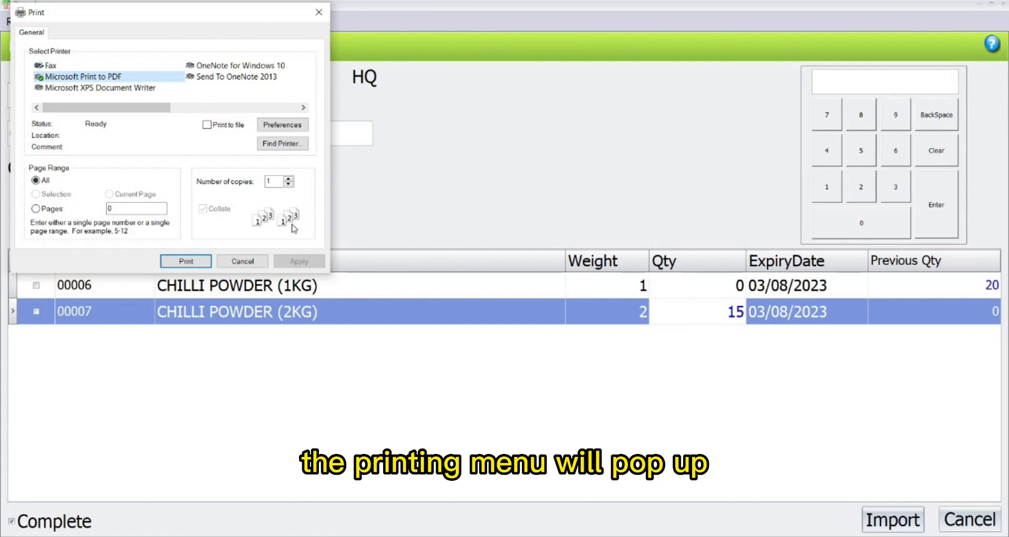
{"action": "left_click", "coordinate": [237, 263]}
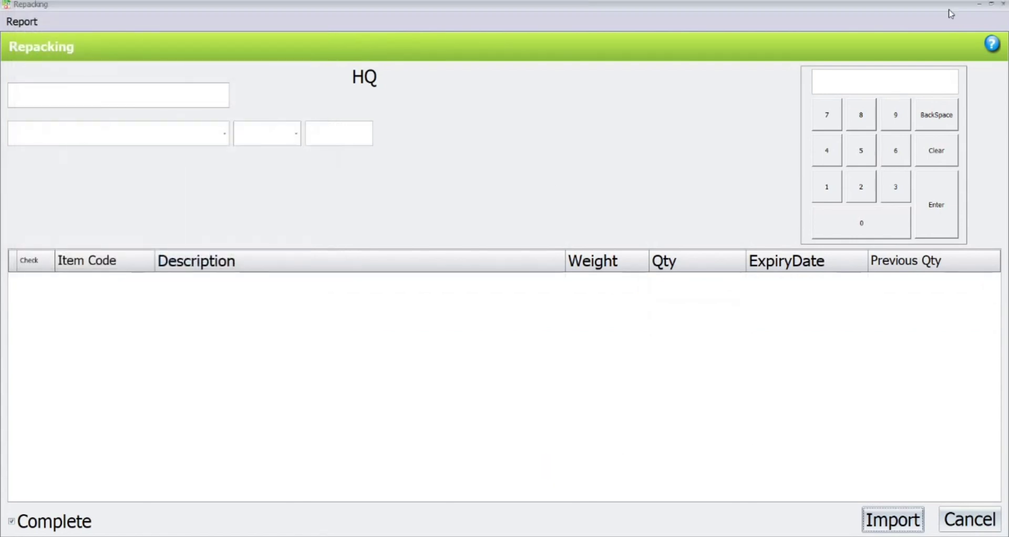
{"action": "left_click", "coordinate": [979, 4]}
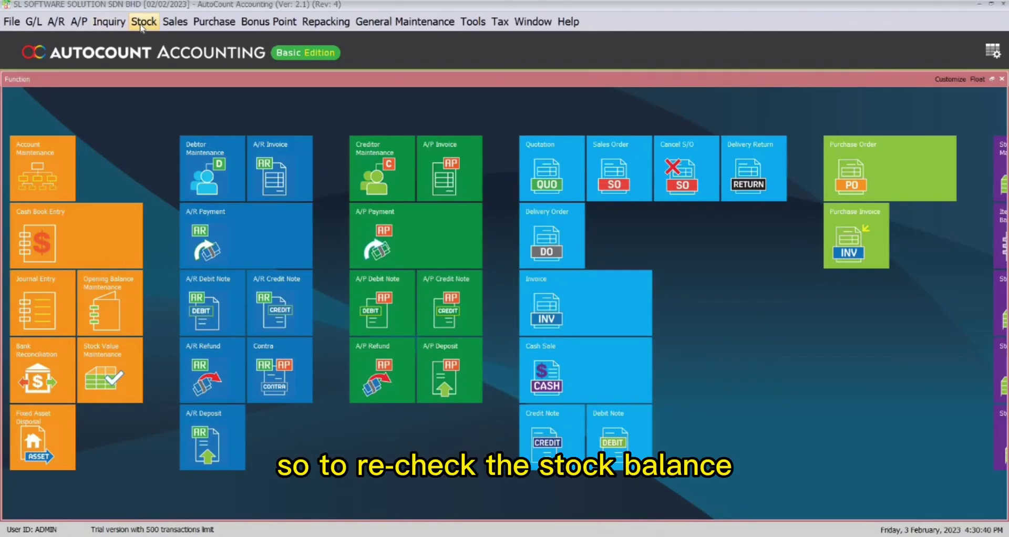
Step: Rerun the Stock Balance Report inquiry for the selected chilli powder items to check their quantities after the completed repacking
{"action": "left_click", "coordinate": [142, 26]}
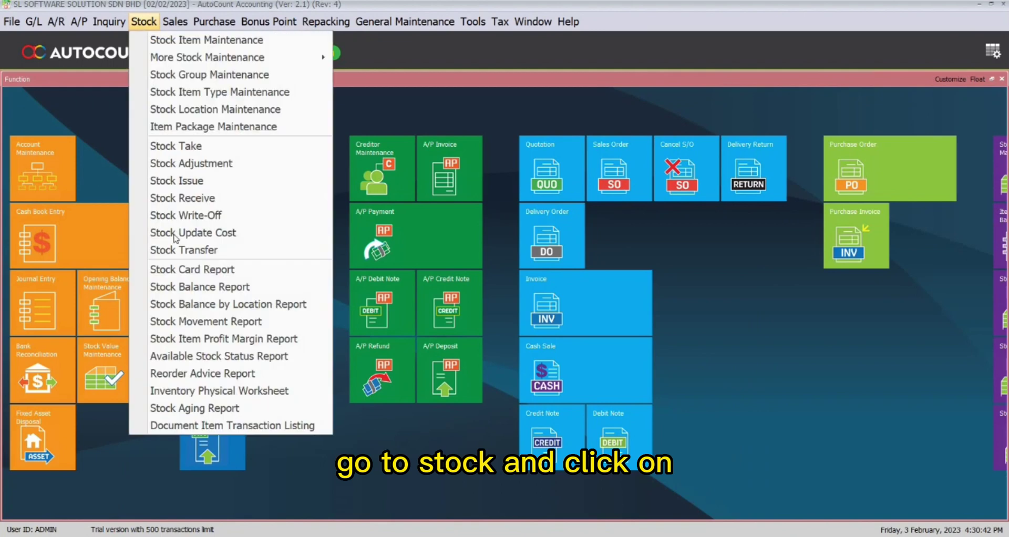
{"action": "left_click", "coordinate": [212, 287]}
{"action": "left_click", "coordinate": [760, 97]}
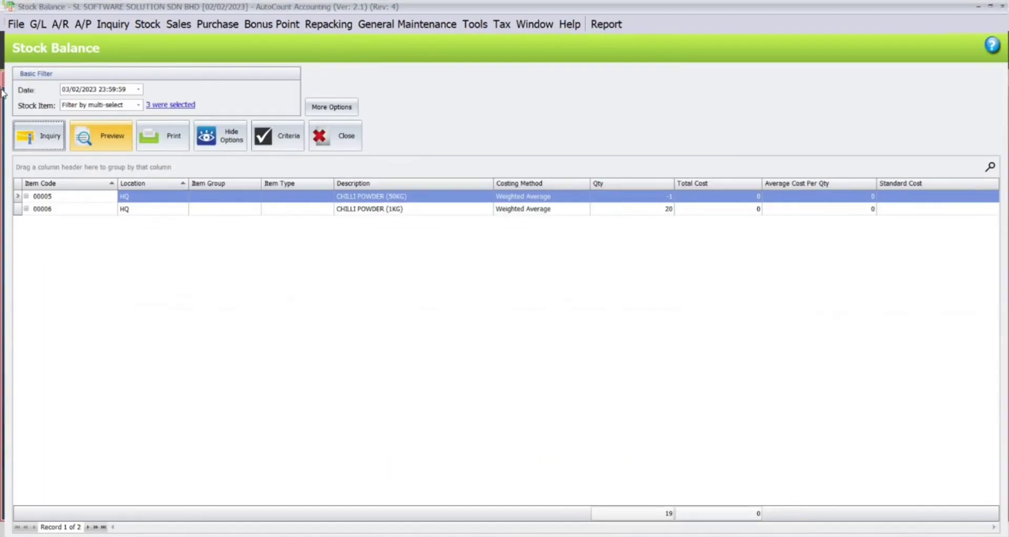
{"action": "left_click", "coordinate": [34, 133]}
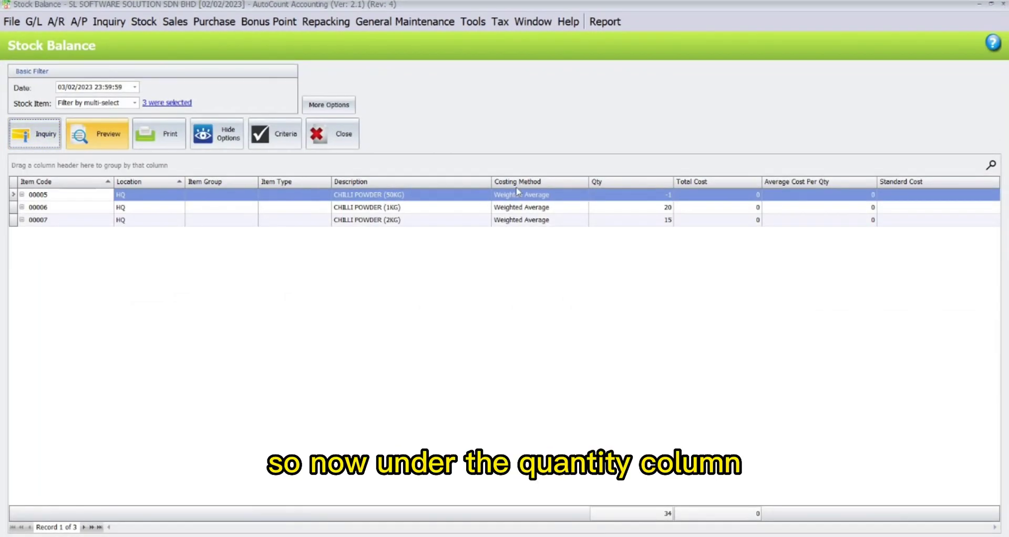